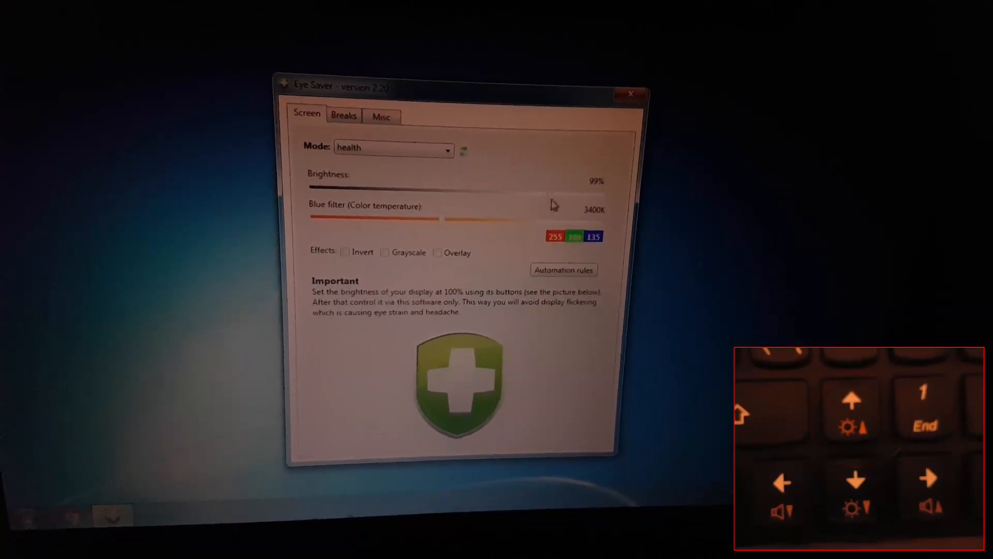
- Nudge software brightness below 99% and back, raise hardware brightness with Fn keys, then dim to about 32%
mouse_move(550, 192)
mouse_down()
mouse_move(315, 189)
mouse_move(538, 195)
mouse_up()
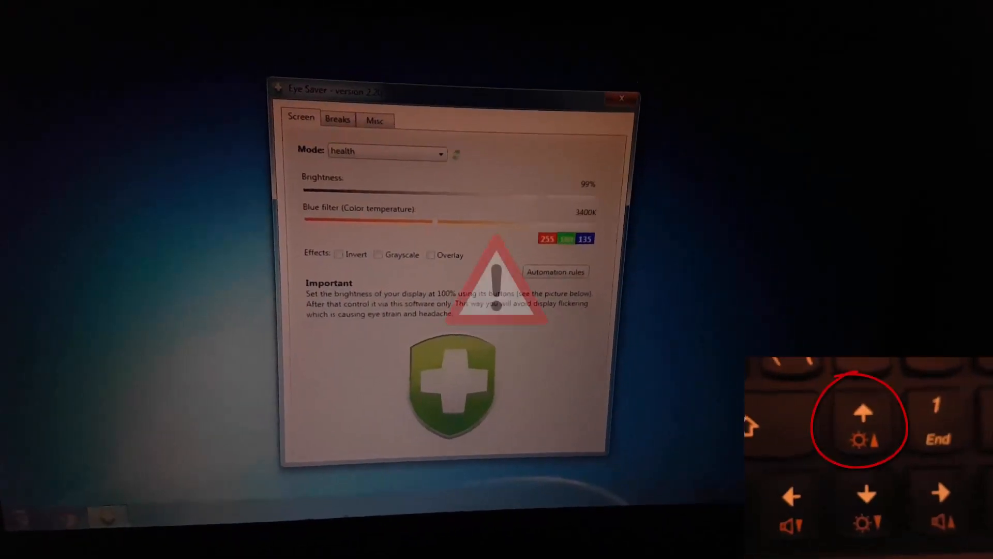
key(XF86MonBrightnessDown)
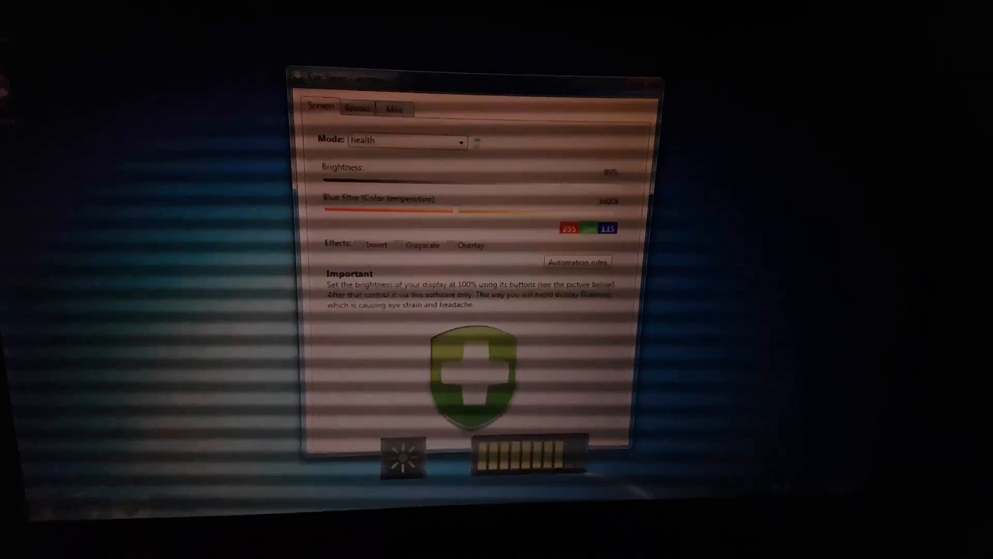
key(XF86MonBrightnessDown)
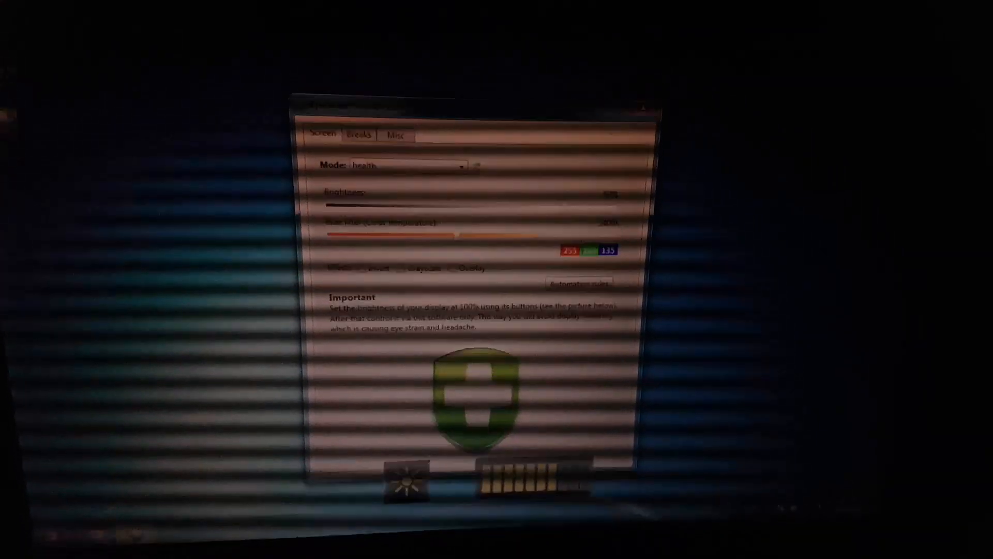
key(XF86MonBrightnessUp)
key(XF86MonBrightnessUp)
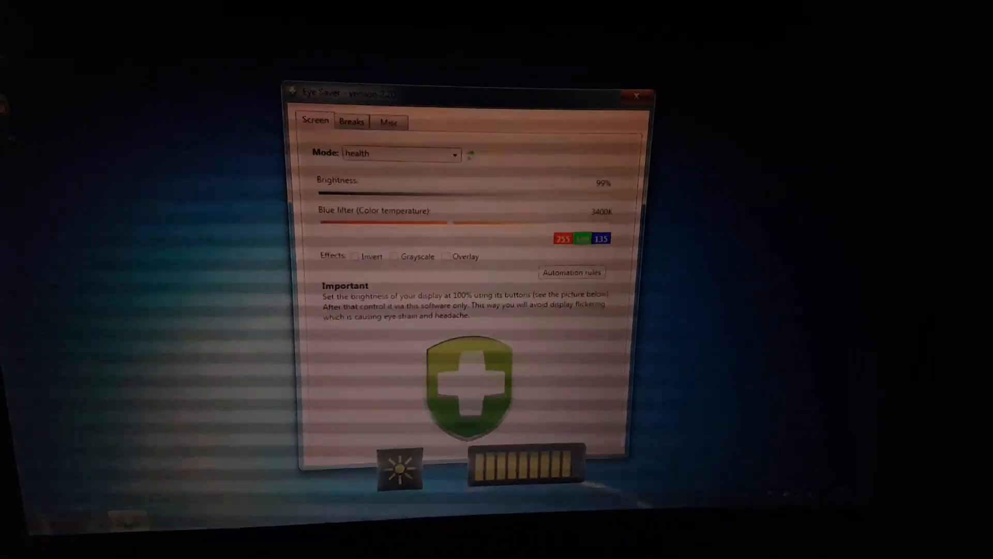
key(XF86MonBrightnessUp)
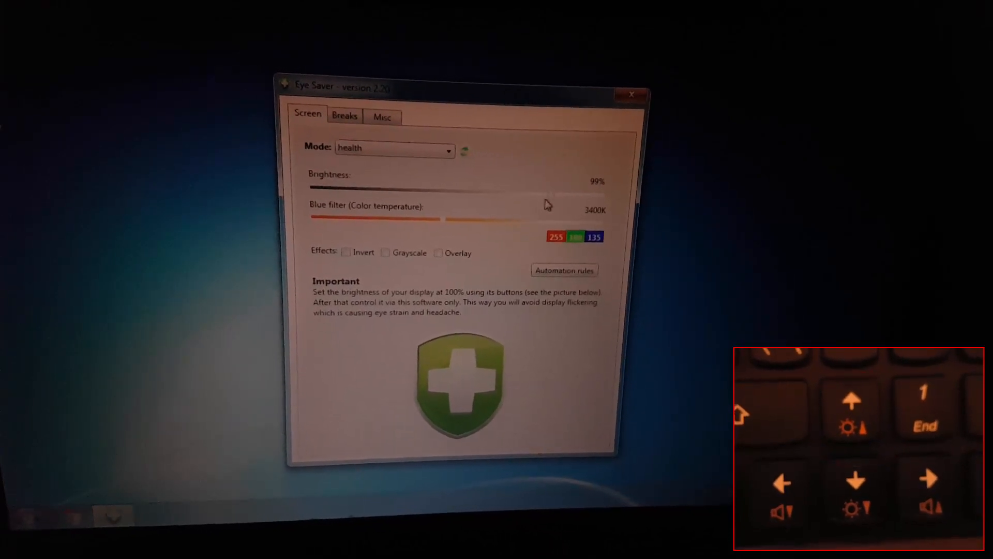
drag(550, 197, 306, 188)
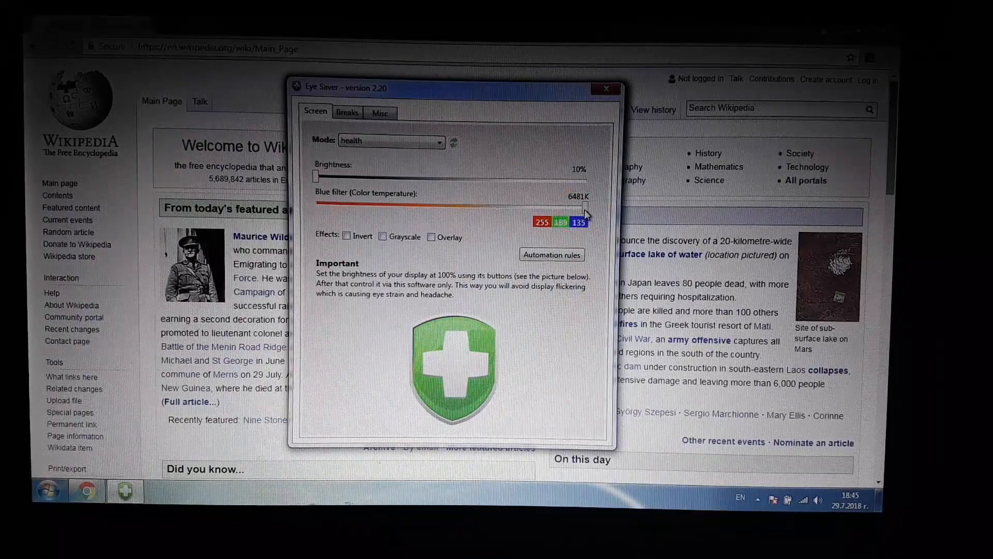
- Warm the blue filter, then switch the screen mode to reading_2 and finally reading_3
drag(585, 208, 334, 202)
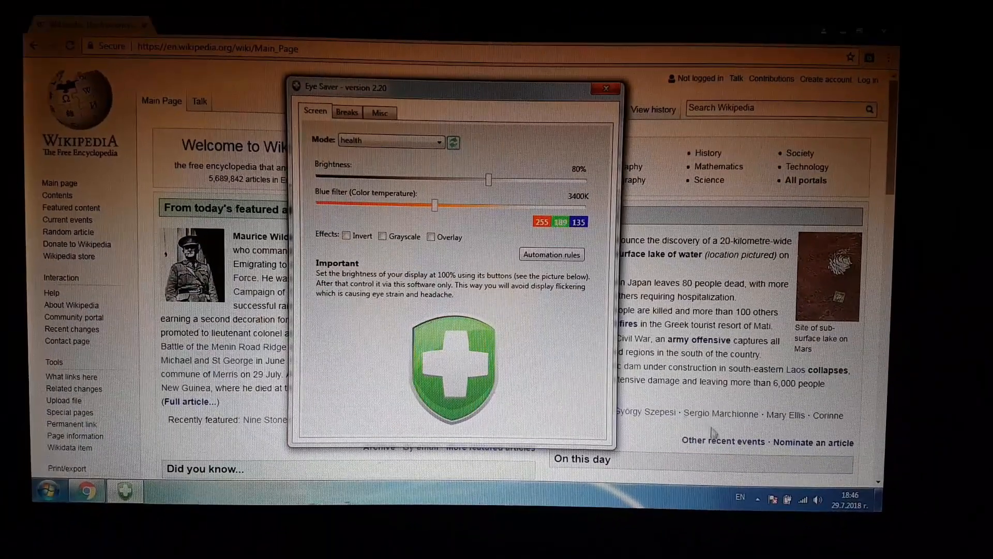
click(758, 499)
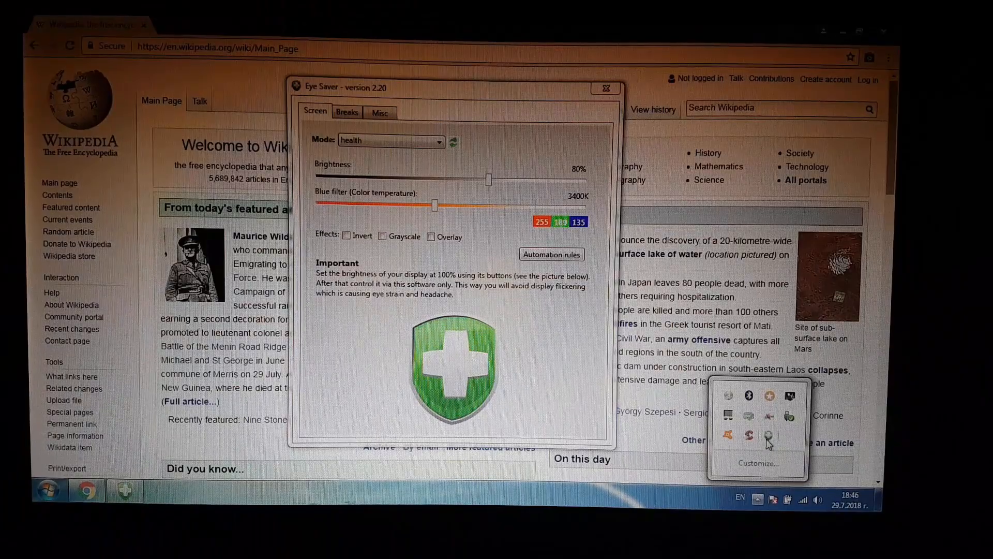
right_click(768, 442)
click(729, 414)
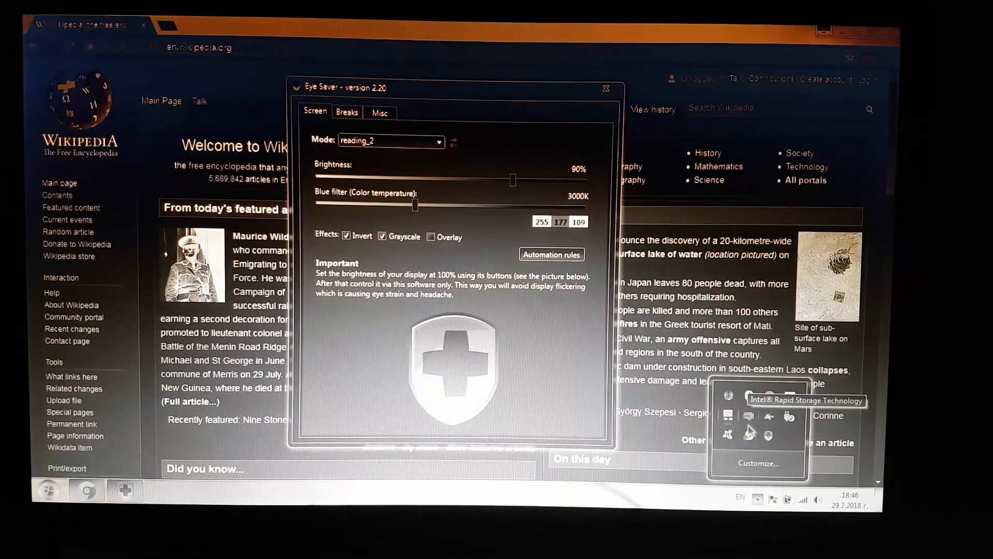
right_click(768, 437)
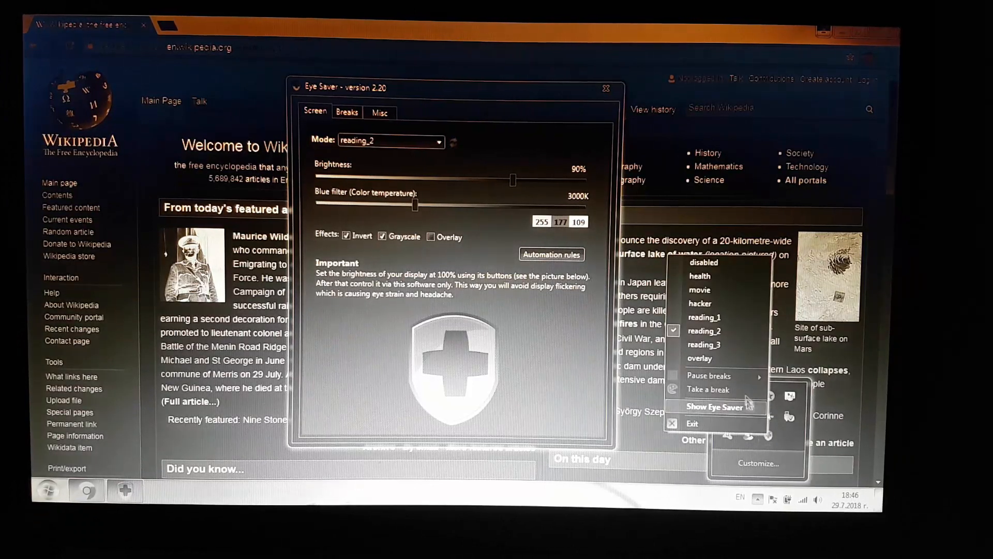
click(724, 345)
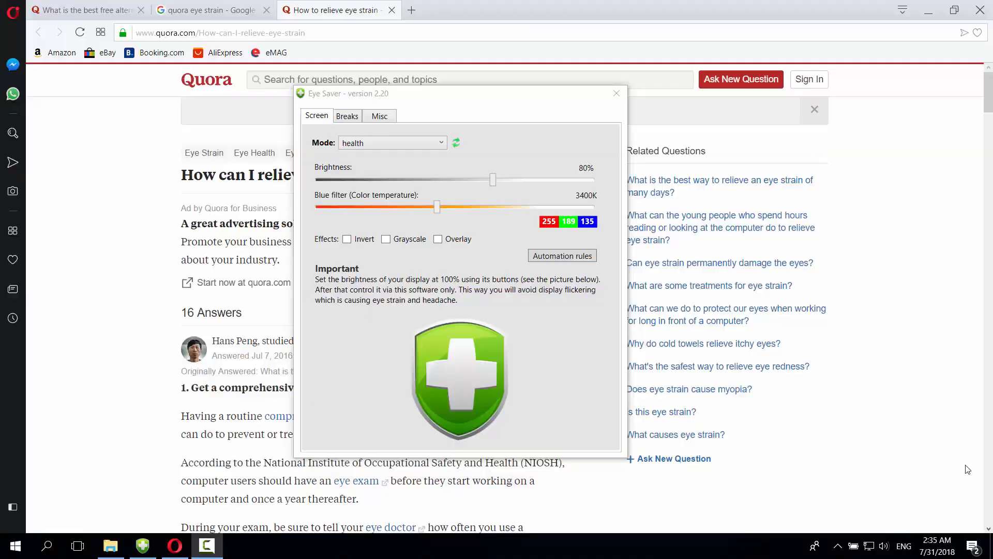
- Enable the screen overlay and set its type to solid edge bands
click(438, 239)
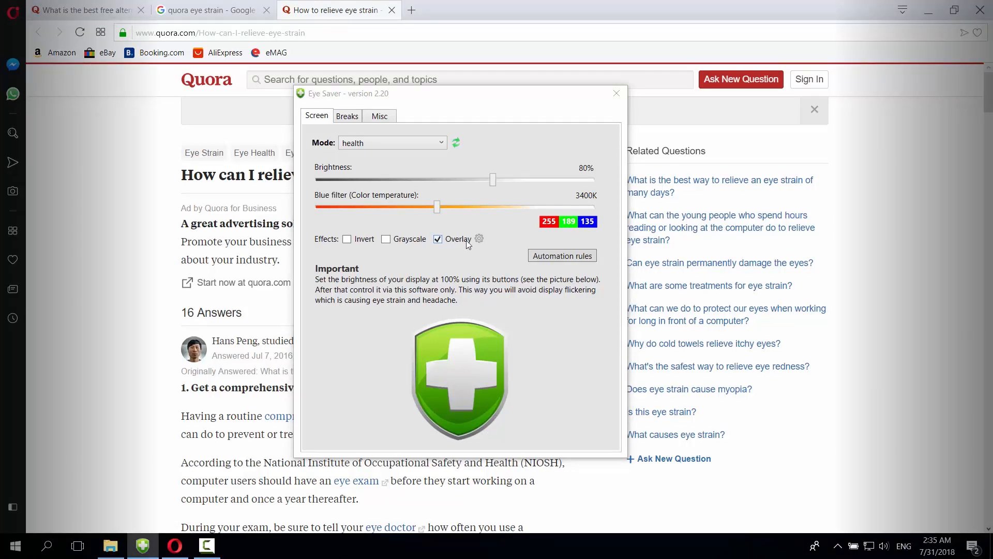
click(479, 238)
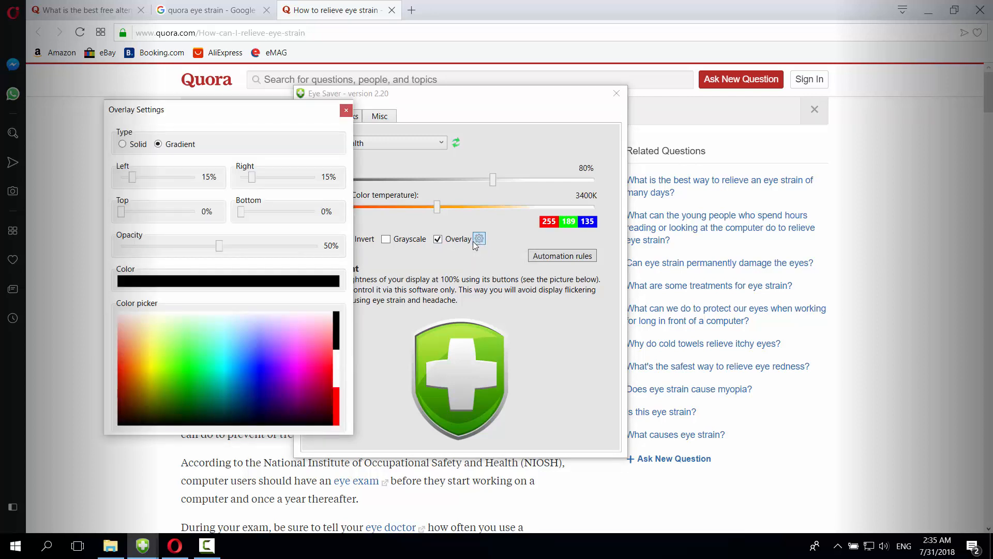
click(123, 144)
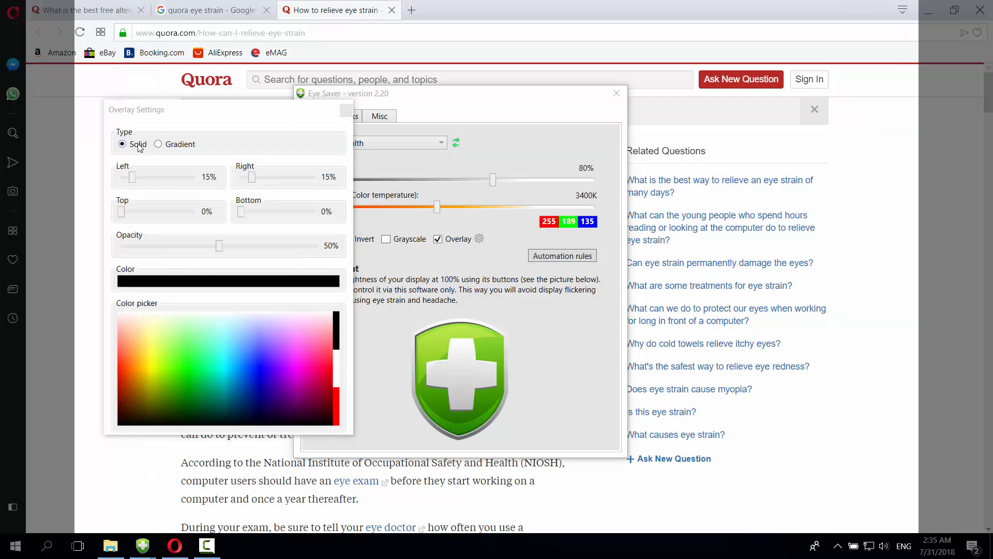
click(157, 145)
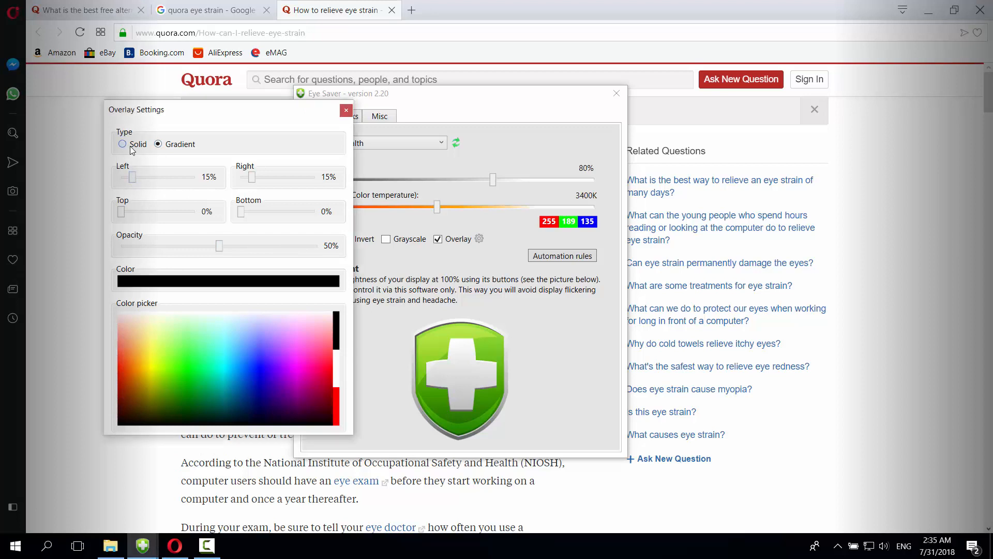
click(139, 146)
- Set overlay bands: left 35%, right 30%, top 35%, plus a bottom band
drag(135, 179, 147, 182)
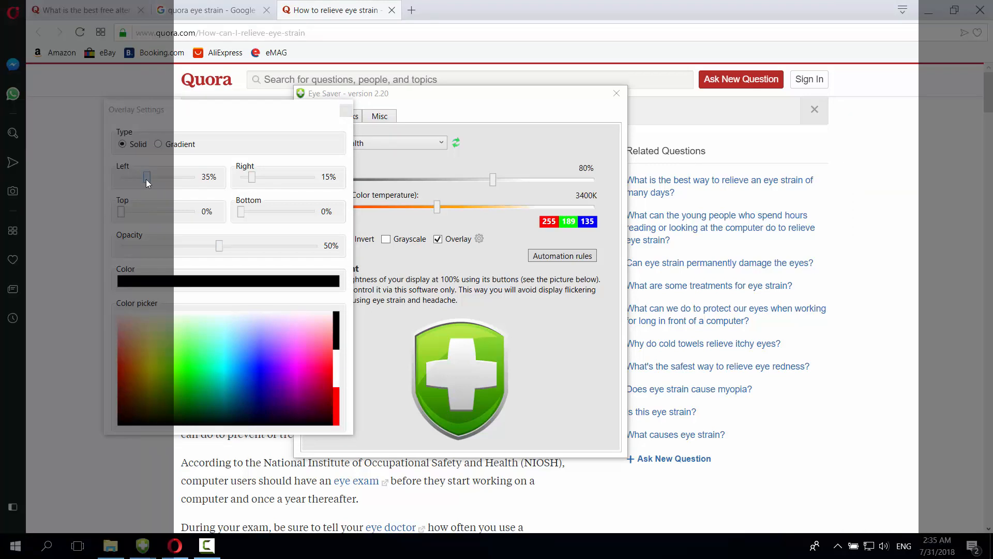
click(260, 181)
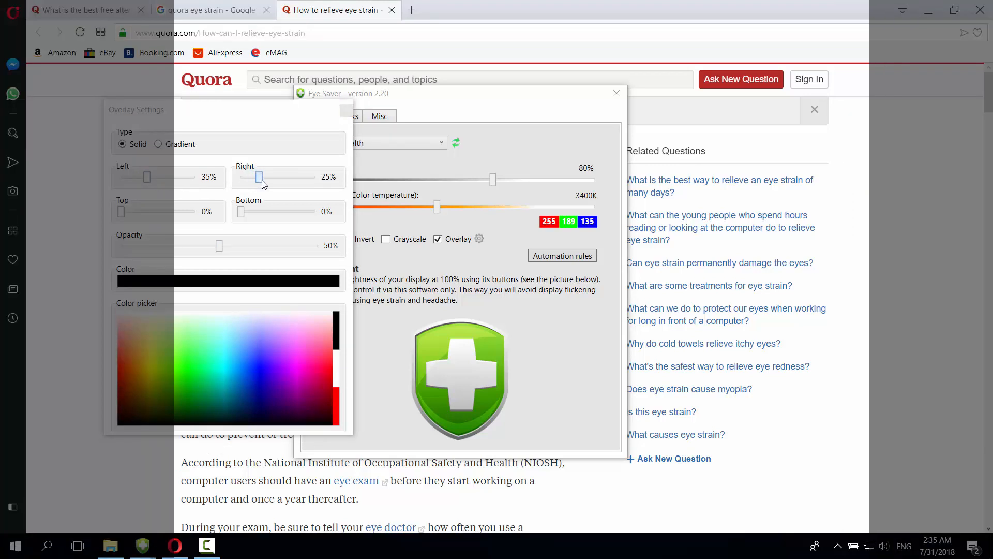
drag(263, 183, 266, 183)
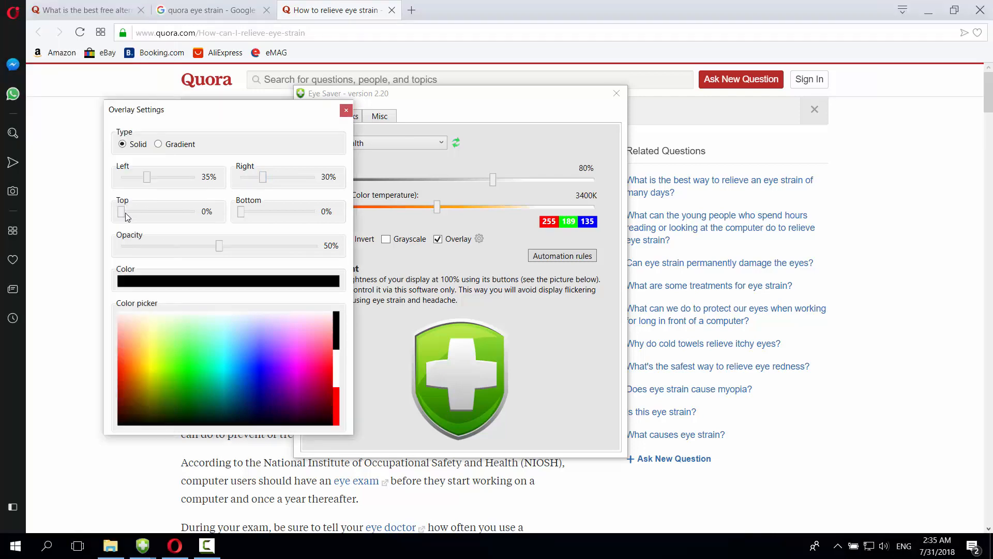
drag(125, 212, 147, 212)
drag(241, 211, 263, 213)
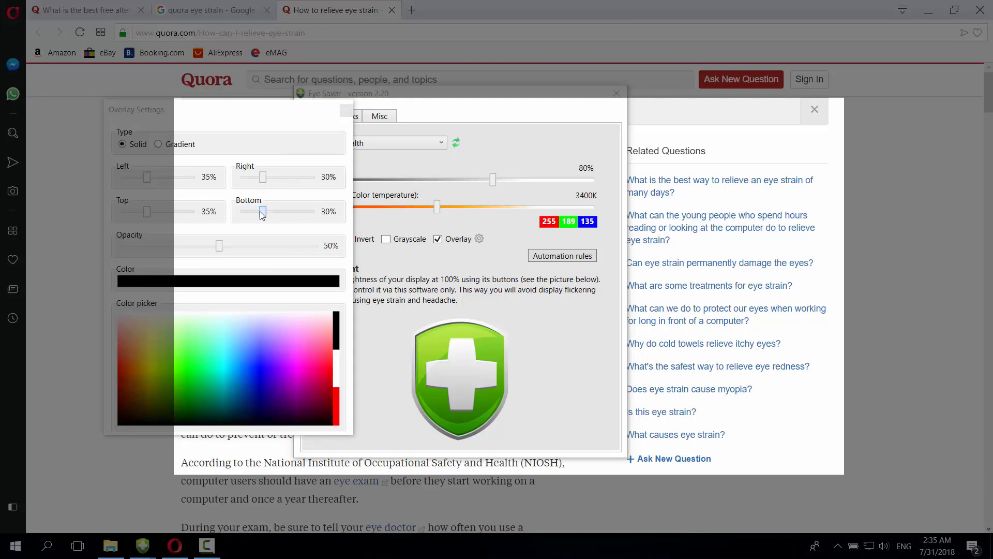
- Try a red overlay tint, revert to black, then restore the mode's default settings
click(336, 397)
drag(336, 398, 337, 339)
click(158, 145)
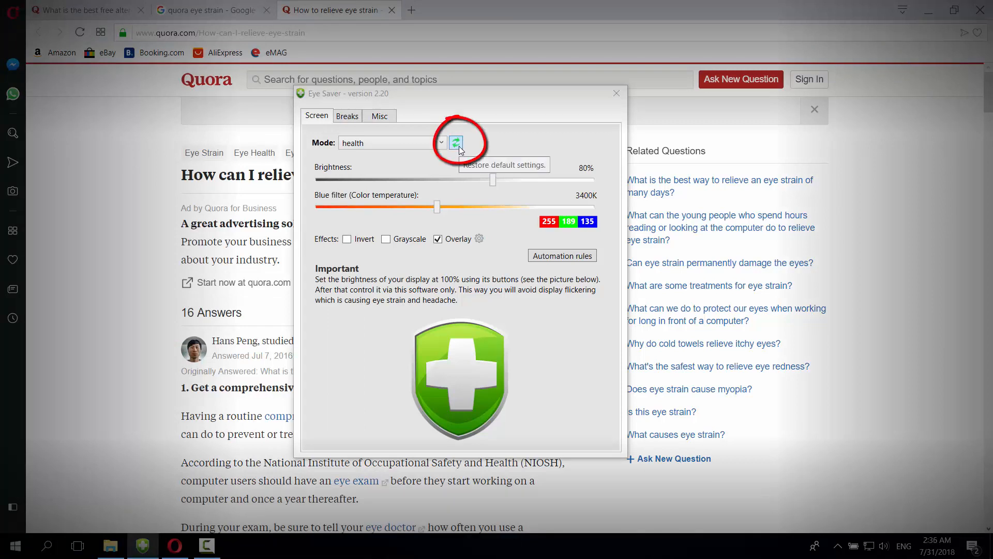
click(456, 143)
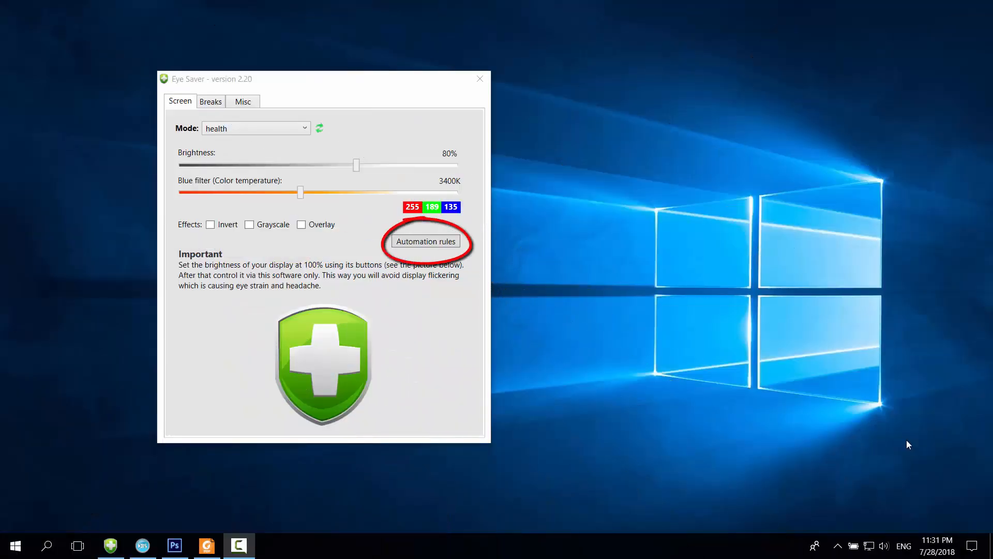
- Add a Photoshop automation rule, keeping its screen mode disabled
click(426, 241)
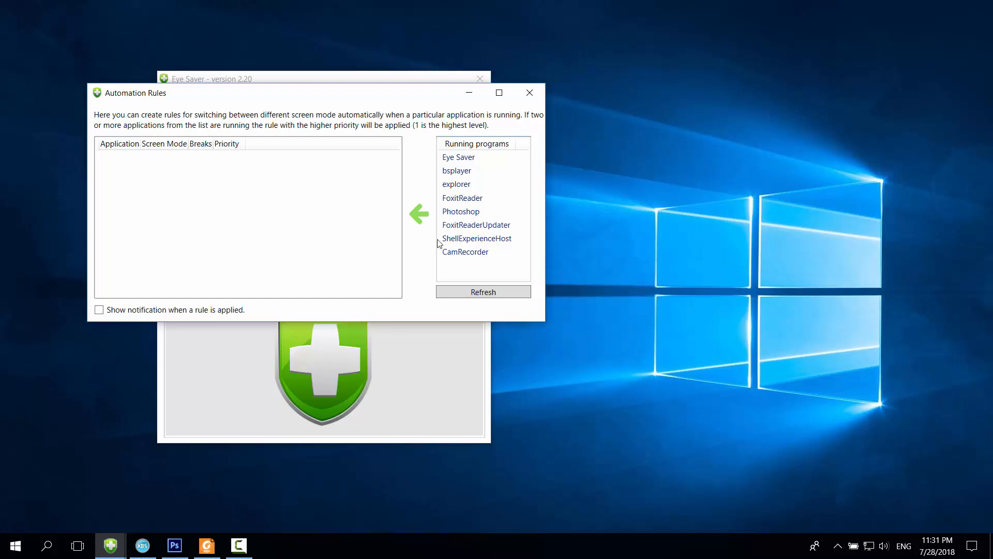
double_click(495, 217)
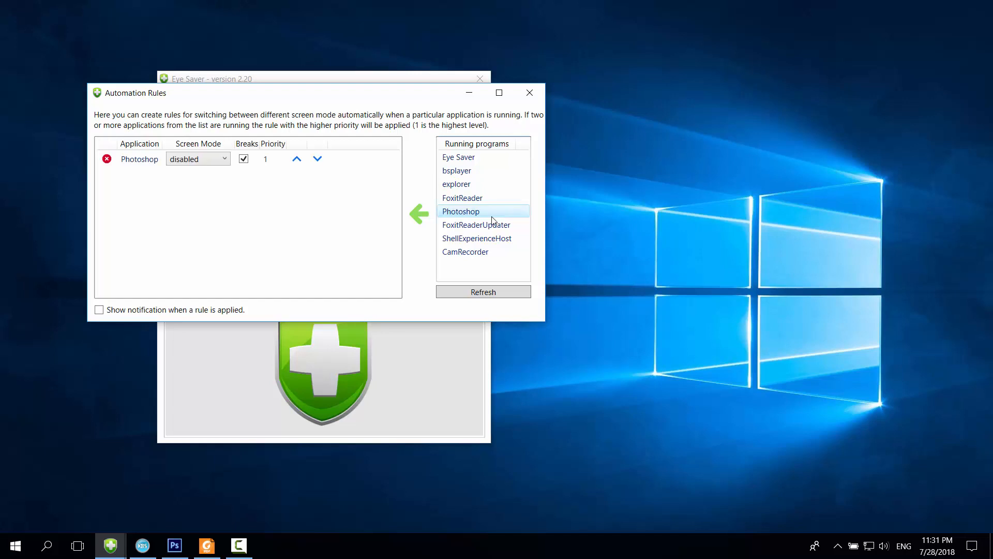
click(223, 161)
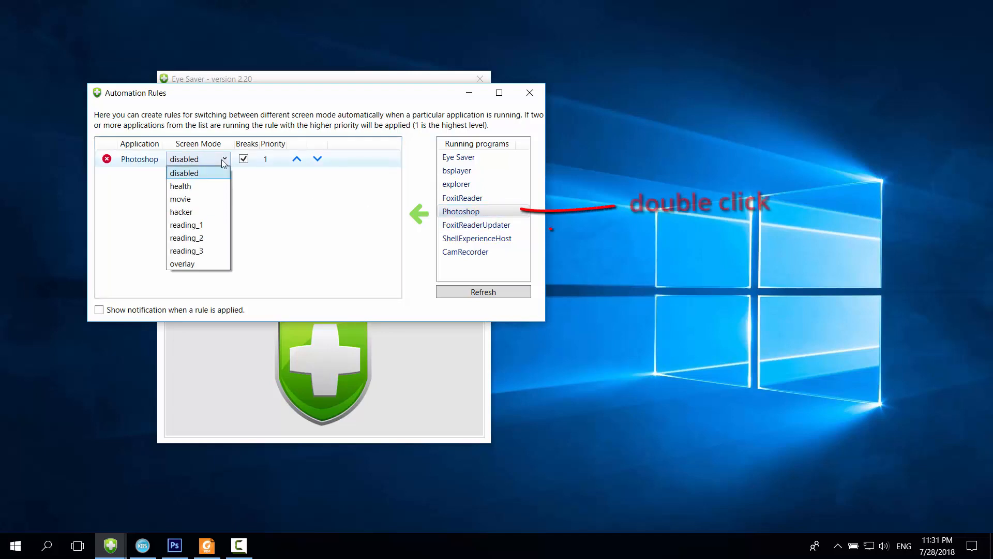
click(223, 160)
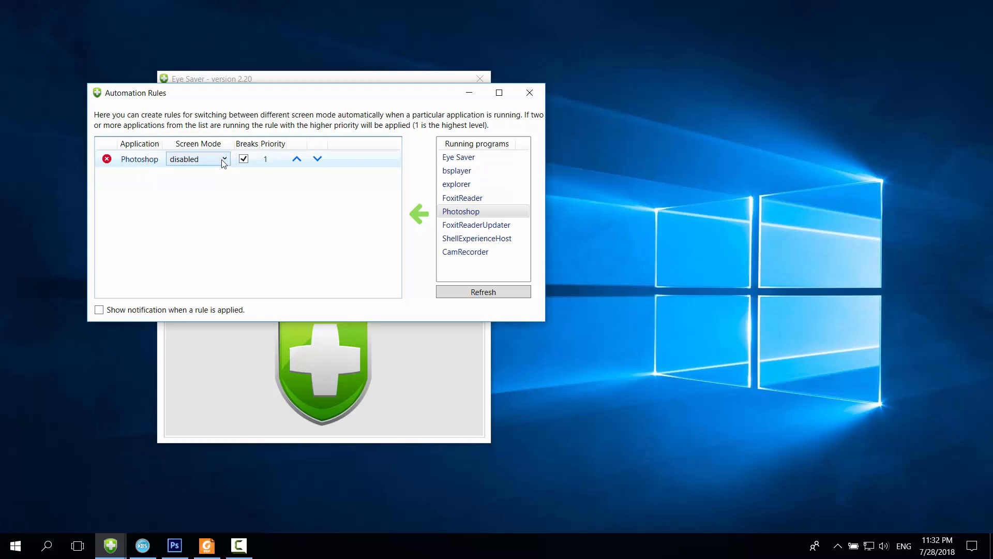
- Add a bsplayer rule in movie mode with breaks turned off
double_click(520, 174)
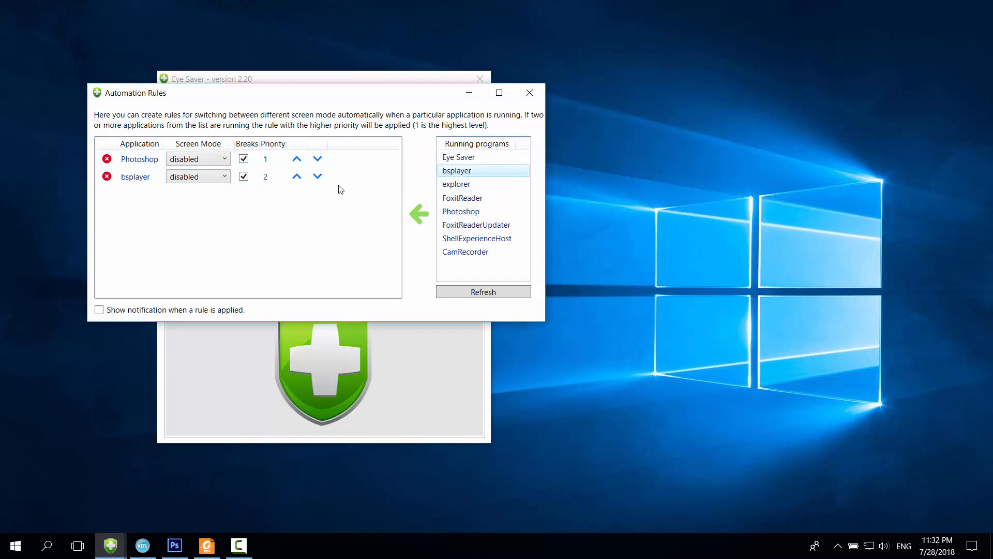
click(225, 176)
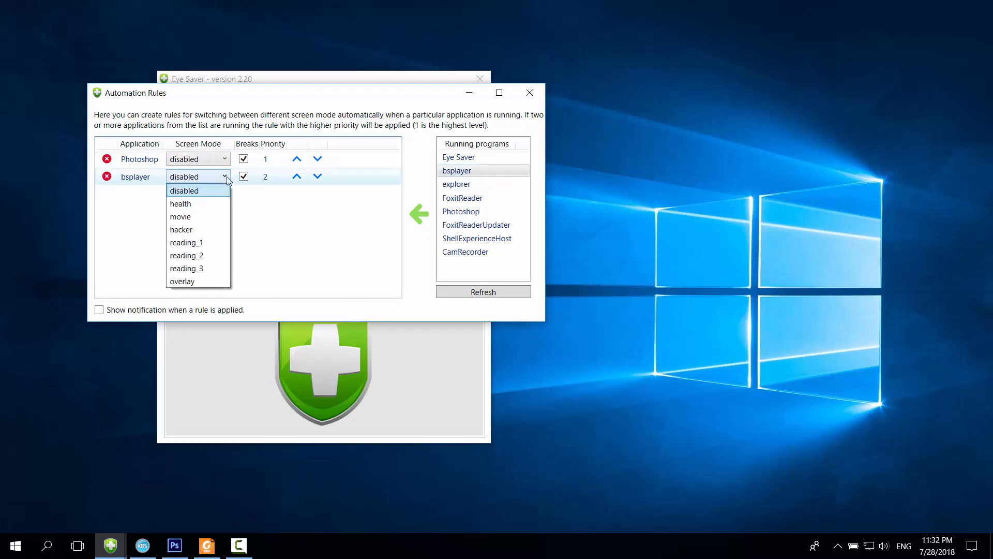
click(197, 217)
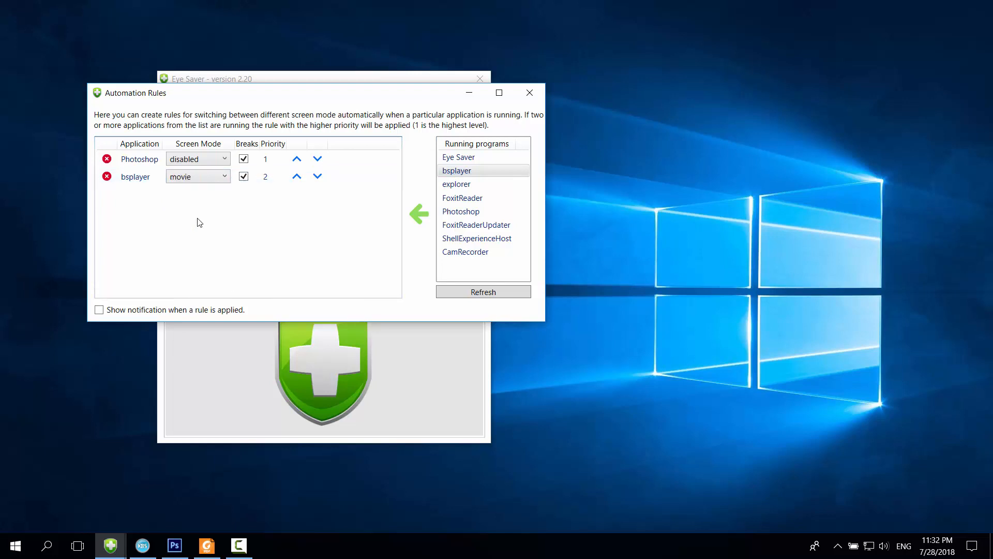
click(244, 178)
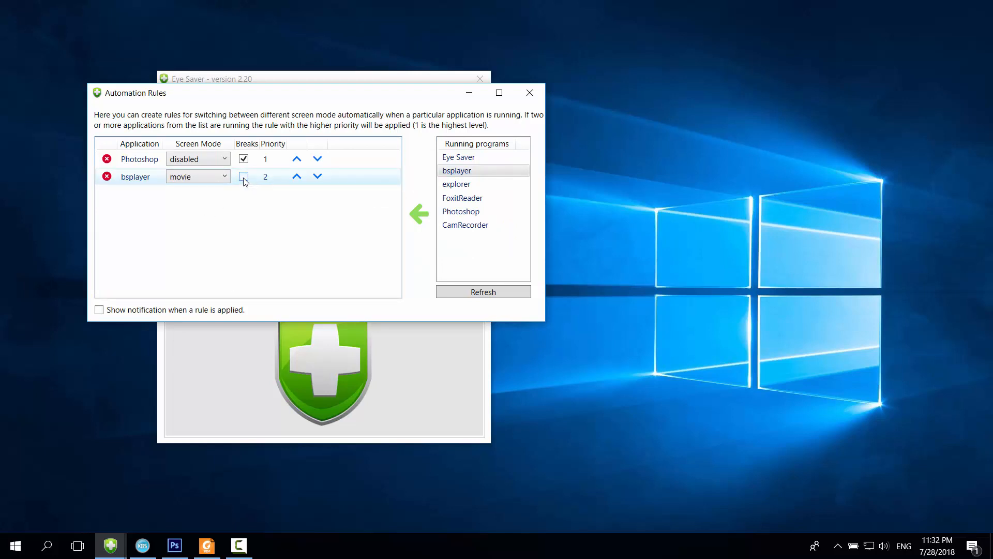
- Add a FoxitReader rule set to reading_2, then delete it
double_click(489, 201)
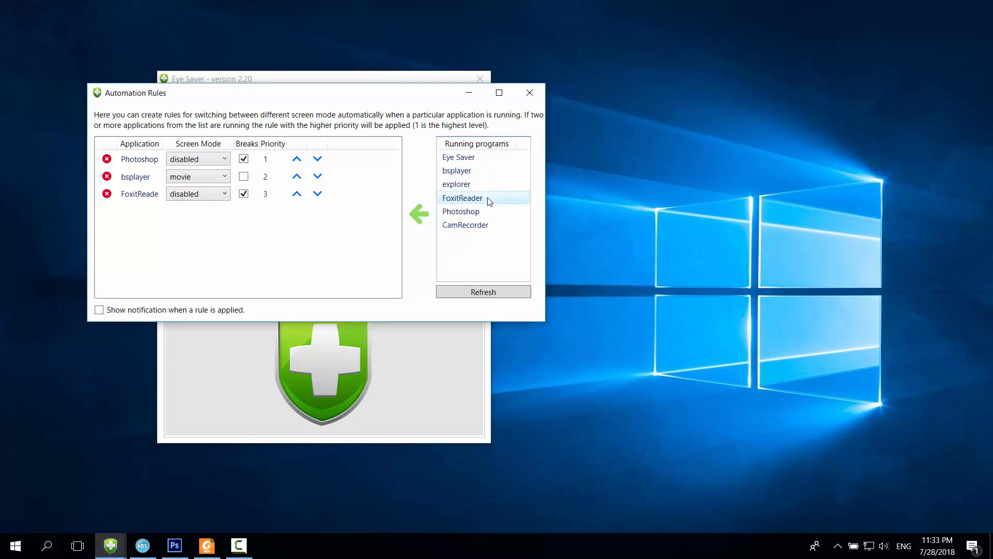
click(221, 199)
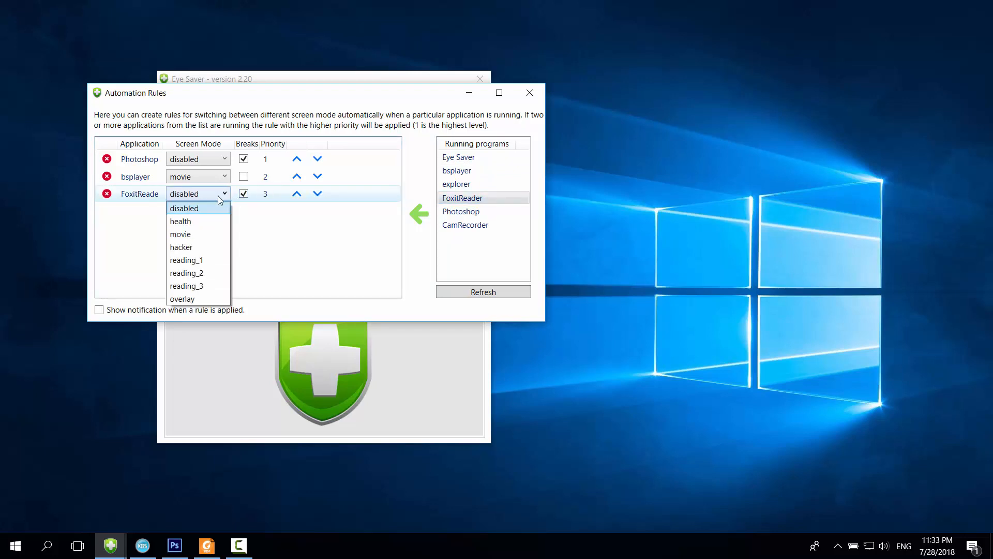
click(194, 274)
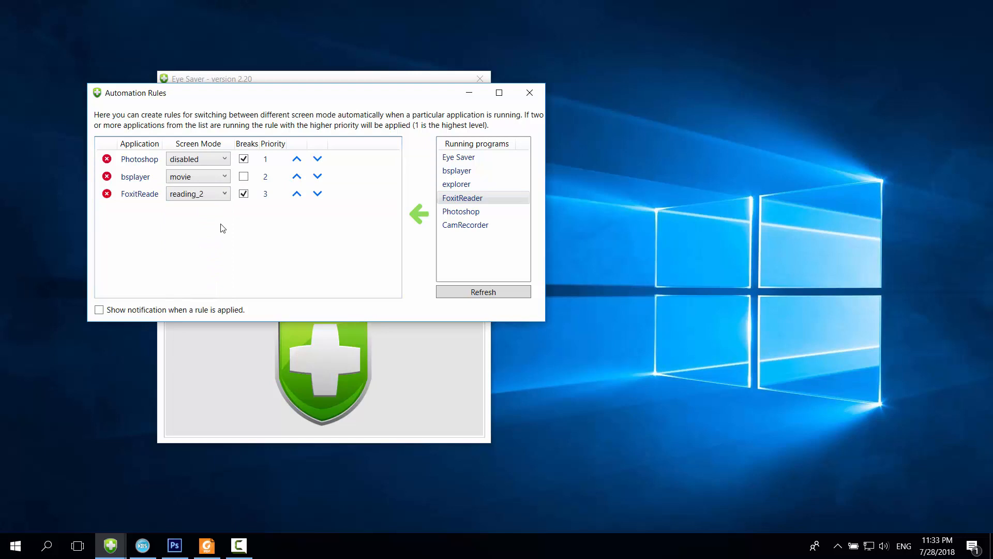
click(107, 194)
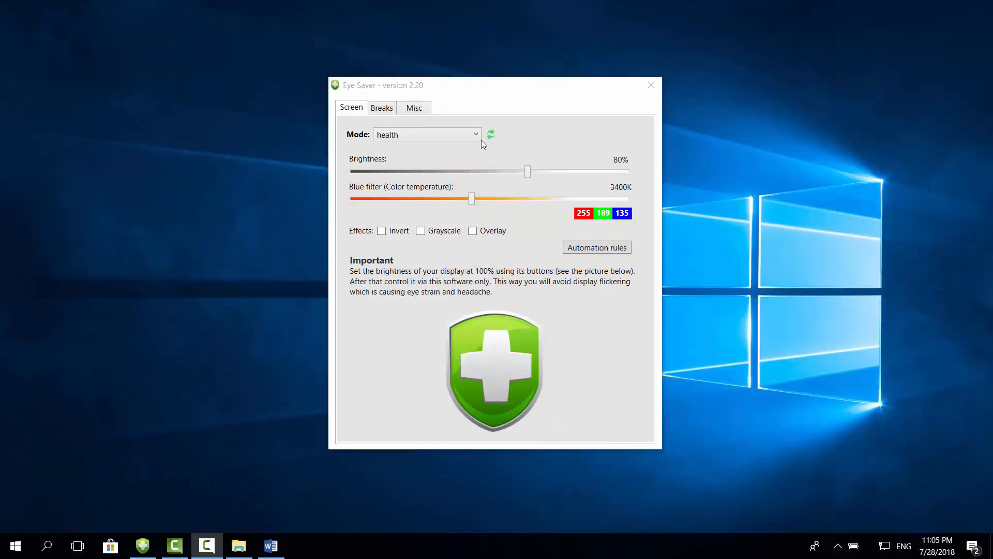
- Set the screen mode to disabled and uncheck Enable breaks and Enable micro pauses
click(476, 135)
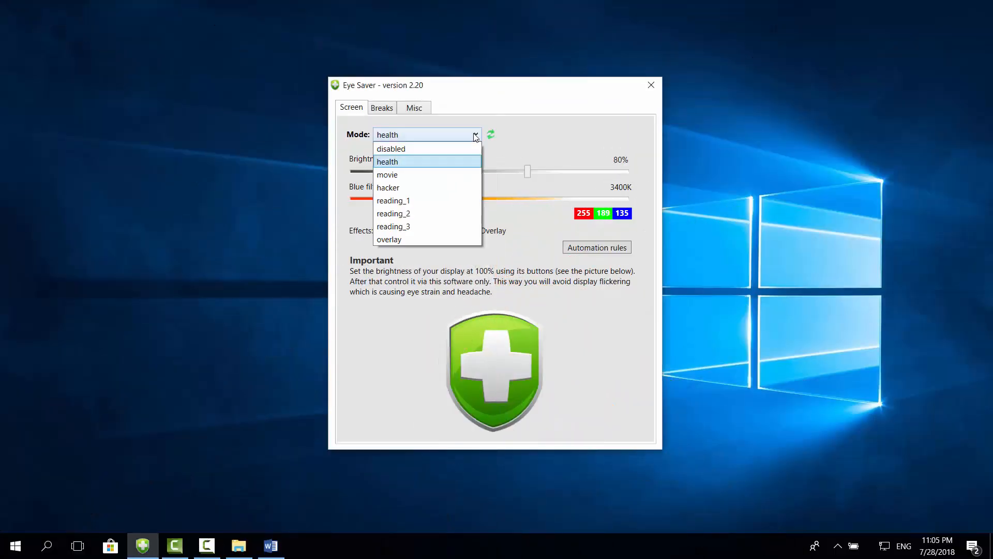
click(426, 149)
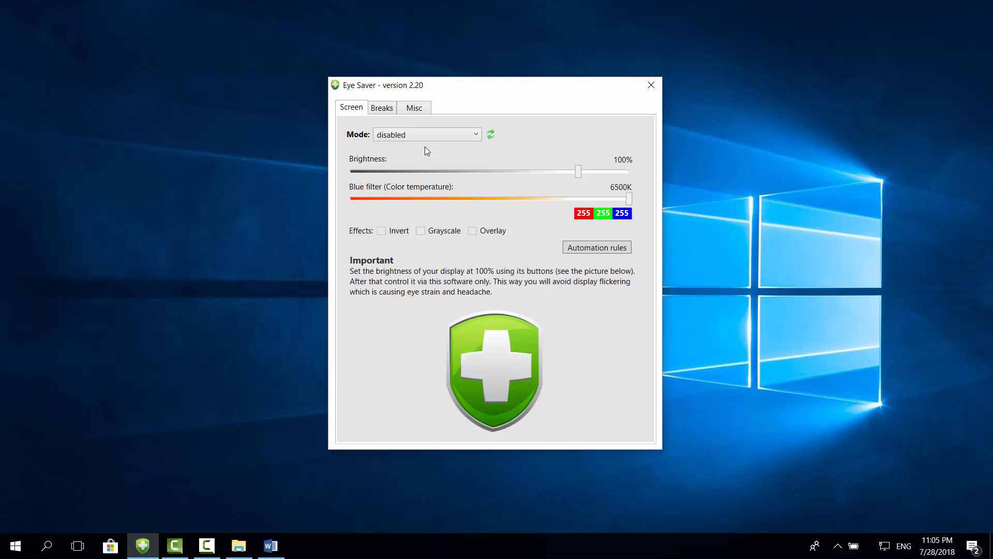
click(384, 107)
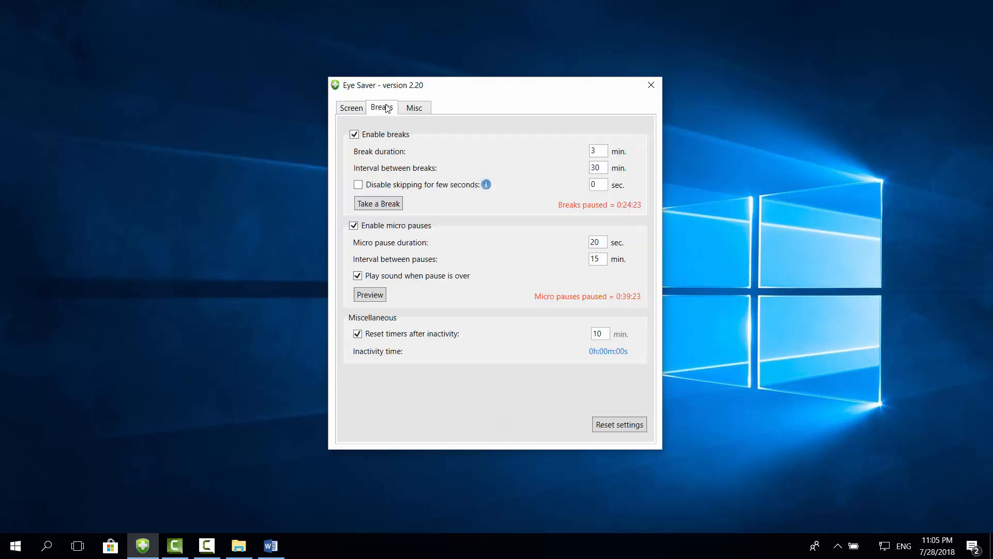
click(355, 134)
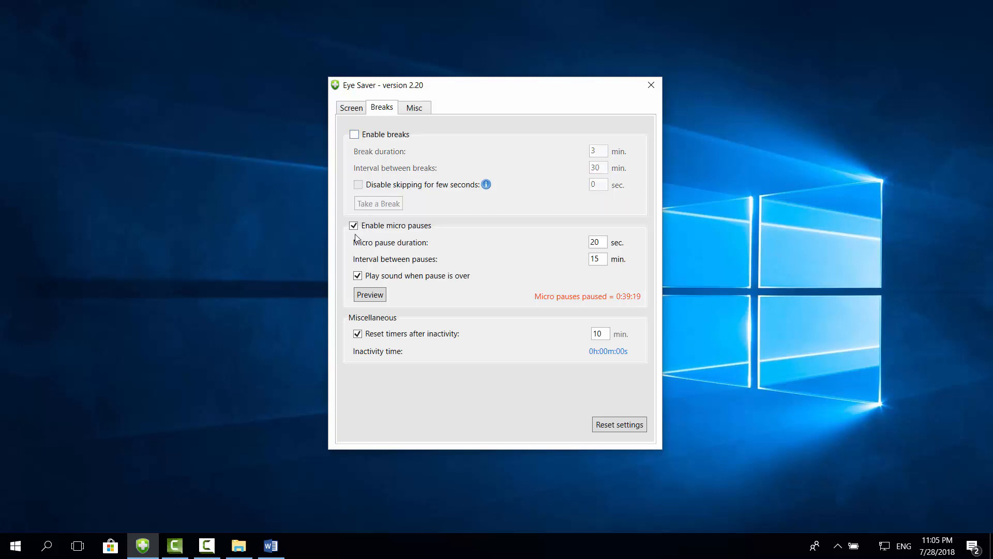
click(354, 226)
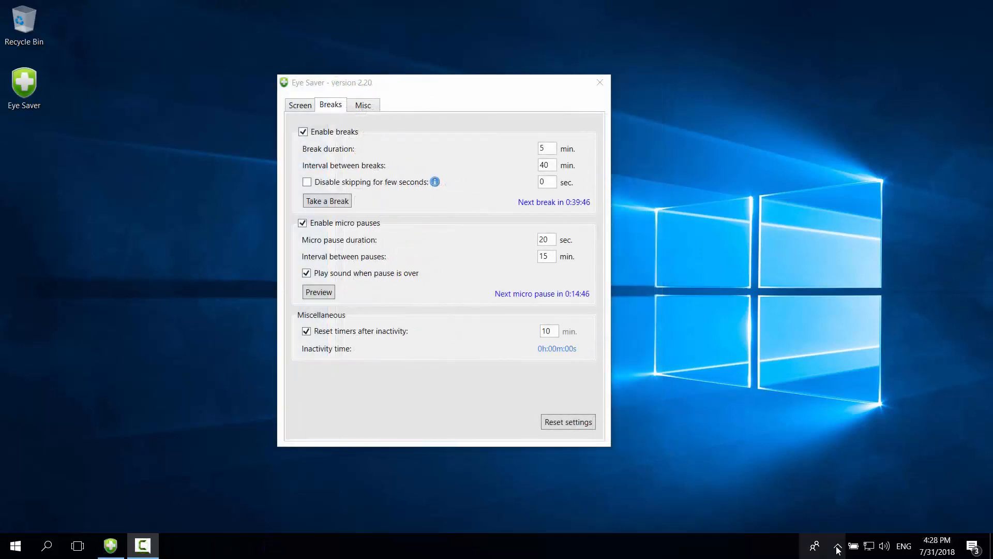
- Pause breaks and micro pauses from the tray menu, then bring up the Automation Rules list
click(838, 546)
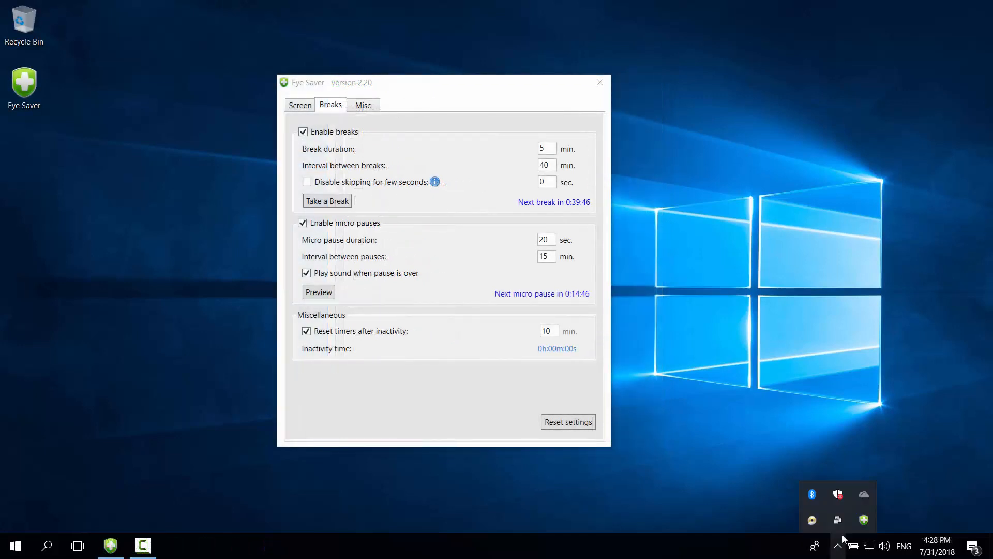
right_click(864, 520)
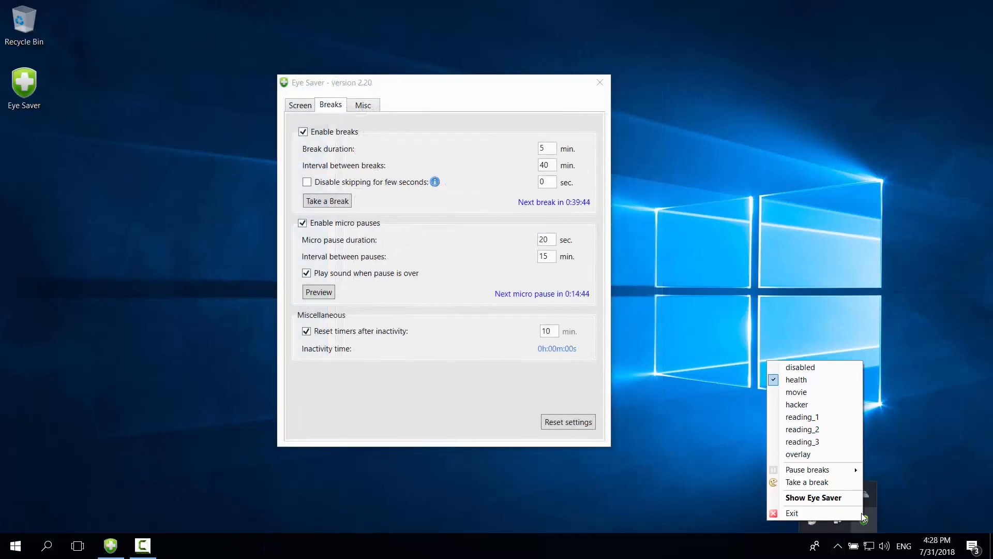
mouse_move(857, 471)
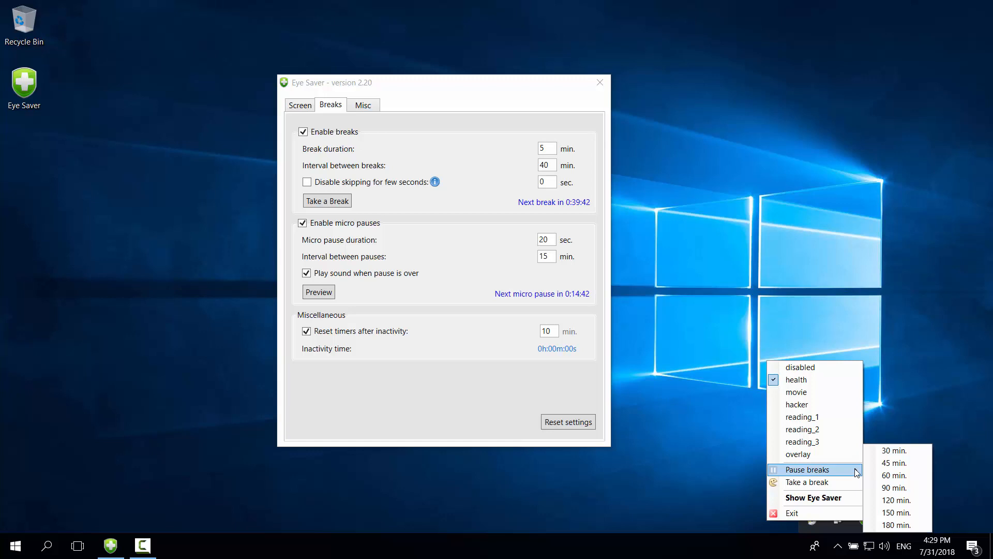
click(896, 500)
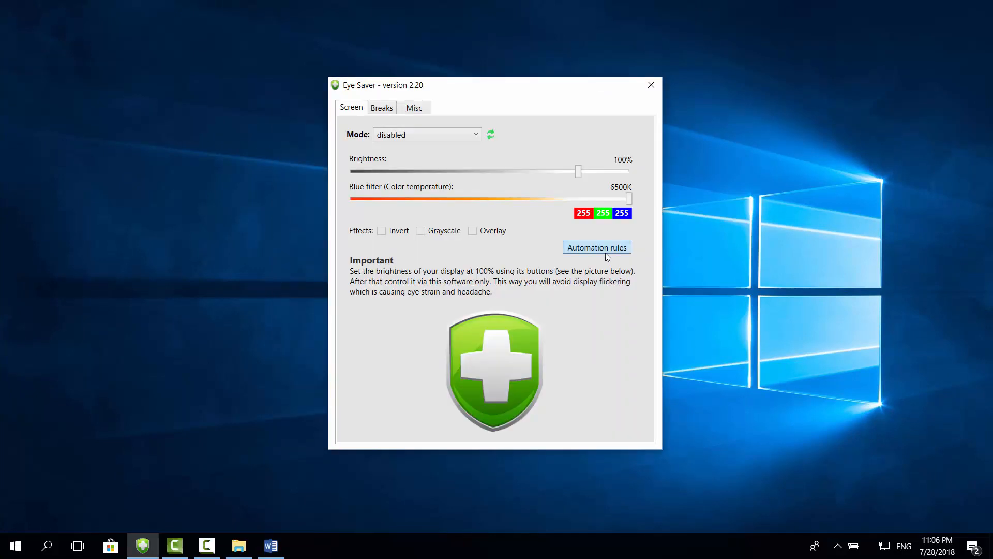
click(606, 251)
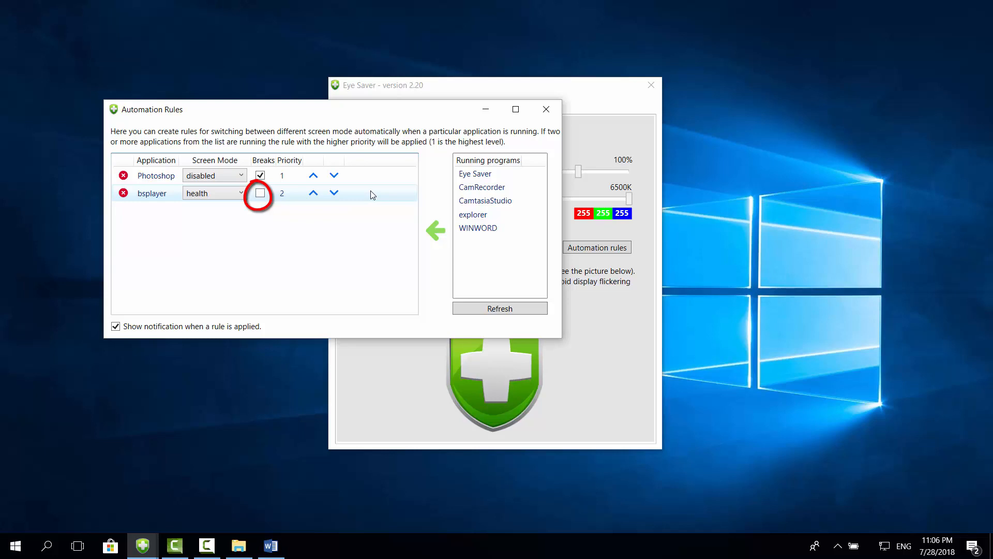
- Close Automation Rules and exit Eye Saver from its tray icon, confirming with Yes
click(546, 109)
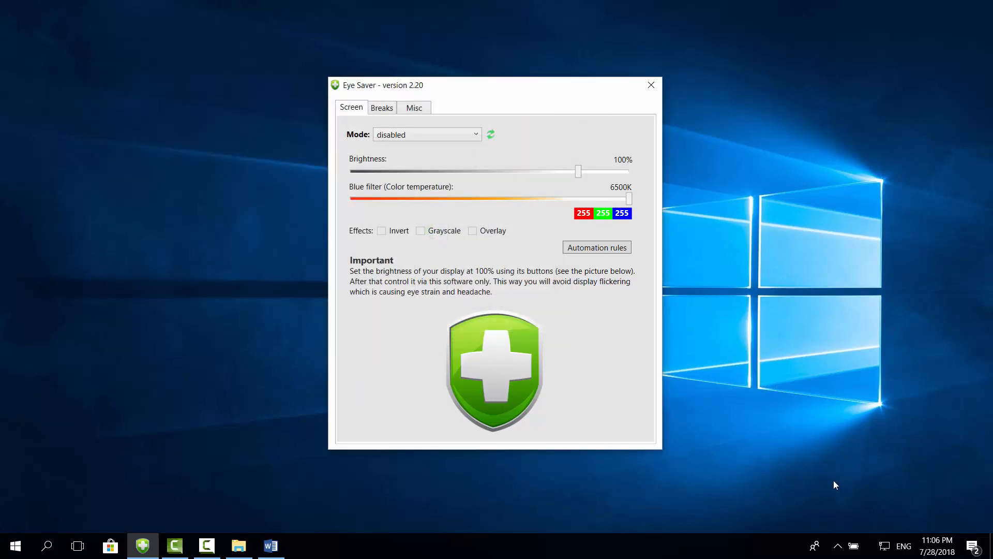
click(838, 546)
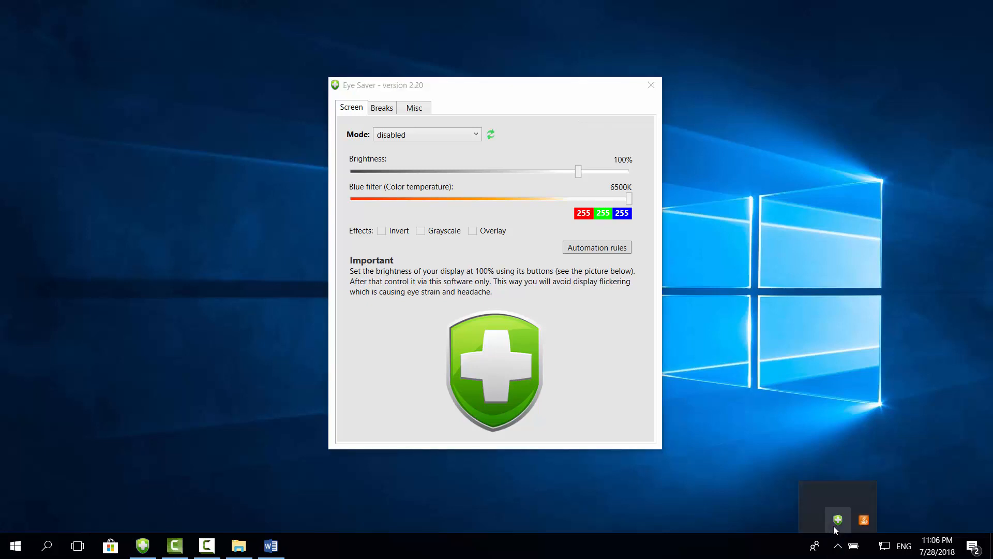
right_click(834, 525)
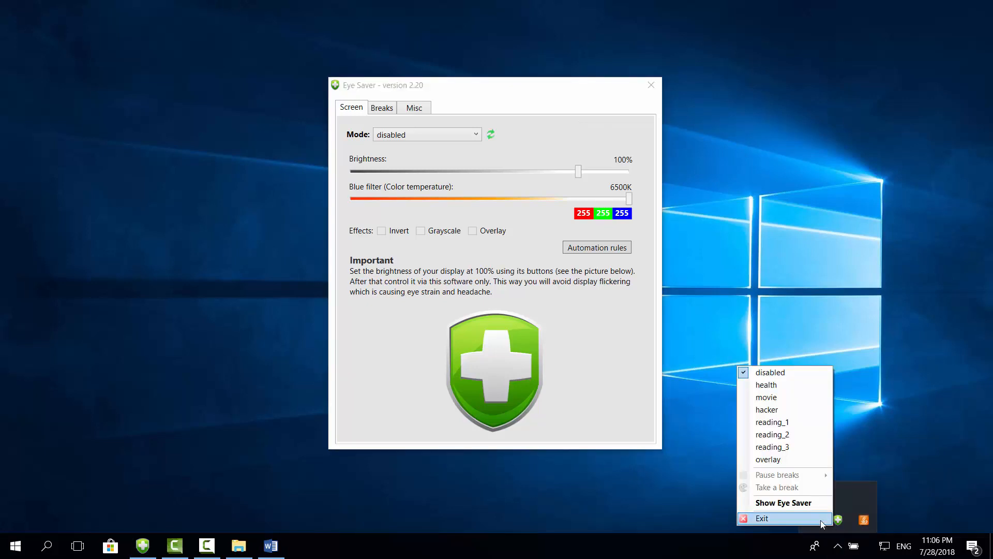
click(822, 519)
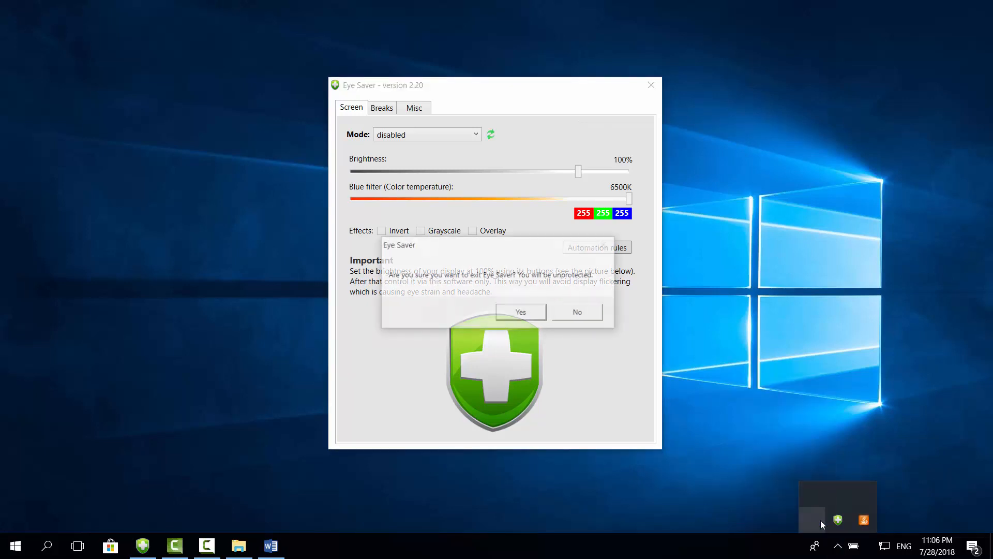
click(514, 313)
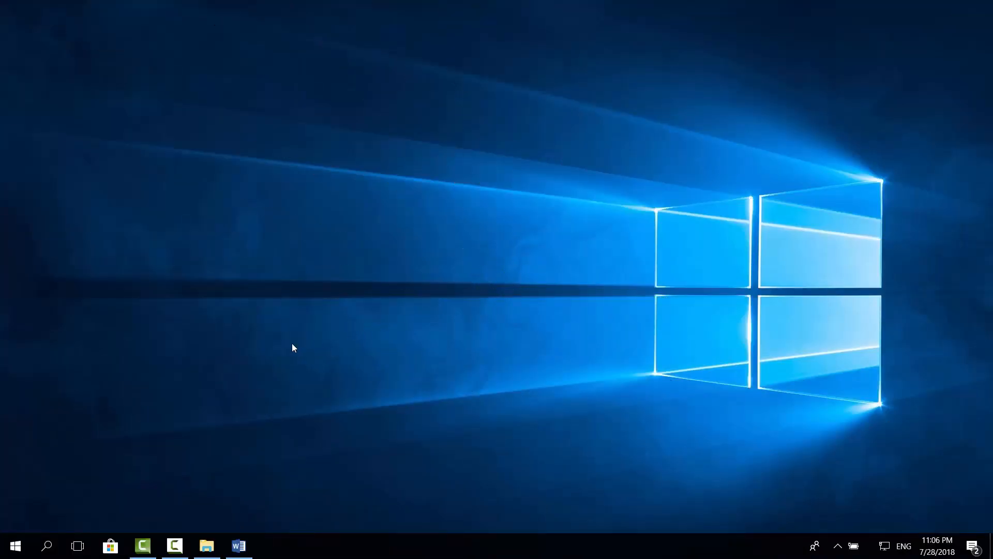
- Search Windows for 'eye' and launch Eye Saver from the results
click(47, 546)
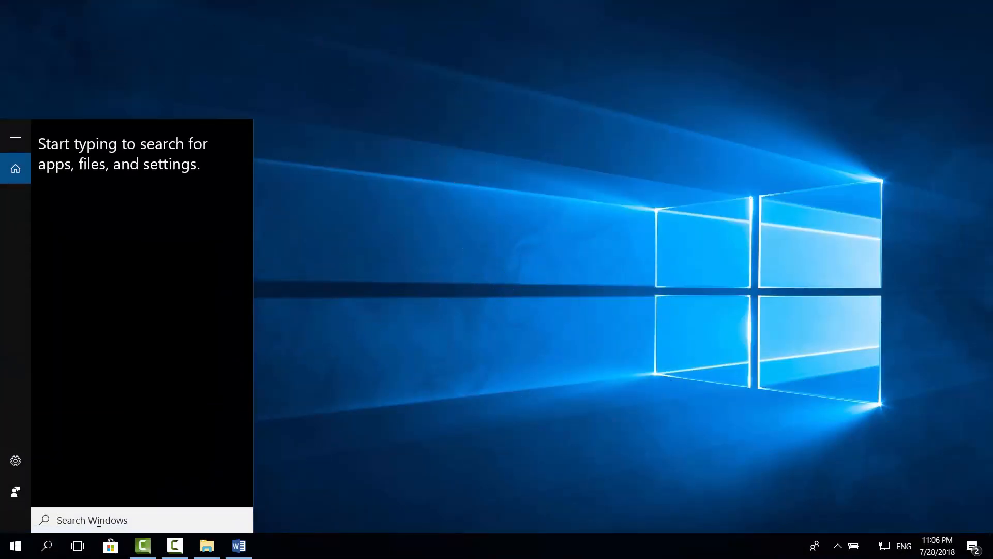
text(eye)
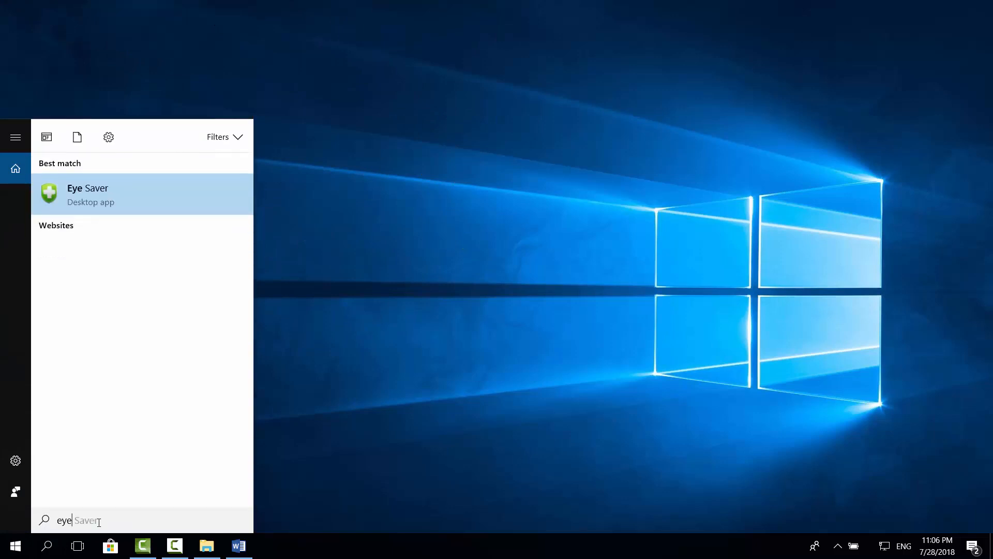
click(123, 192)
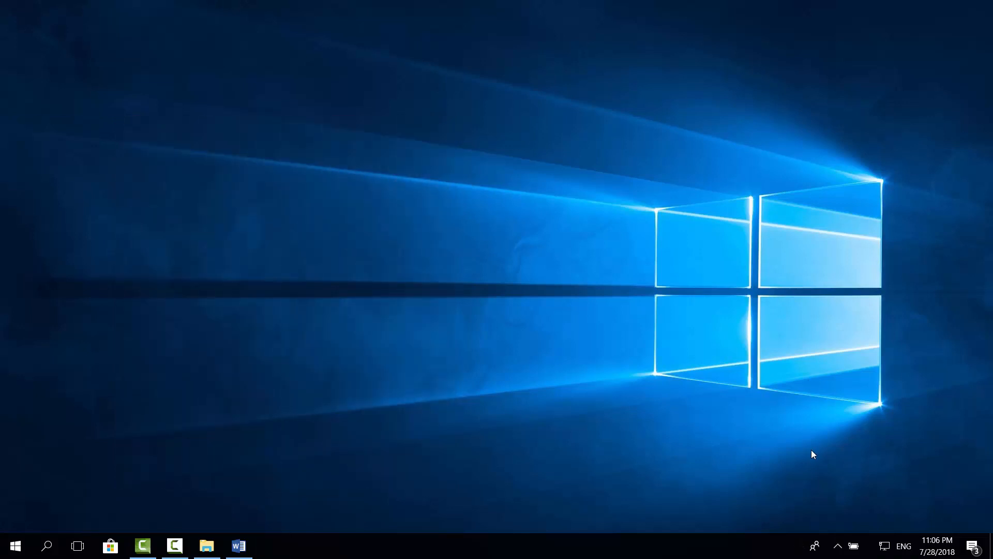
- Switch Eye Saver to a different screen mode from its tray menu
click(838, 545)
right_click(816, 523)
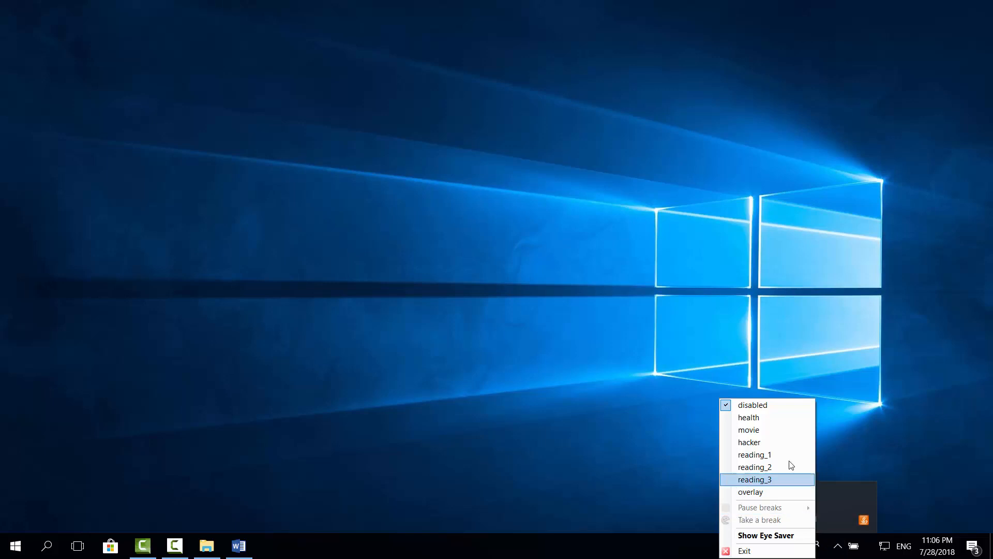
click(777, 423)
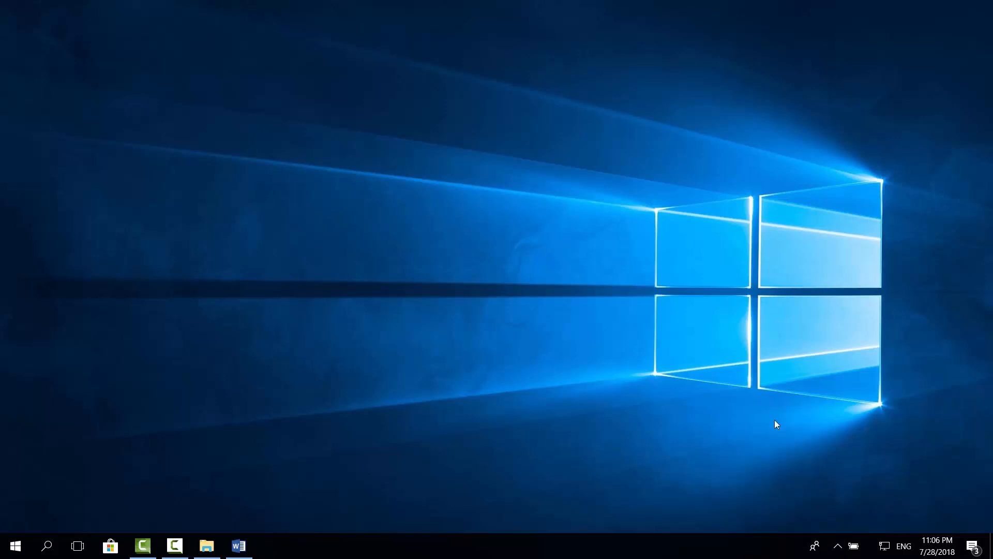